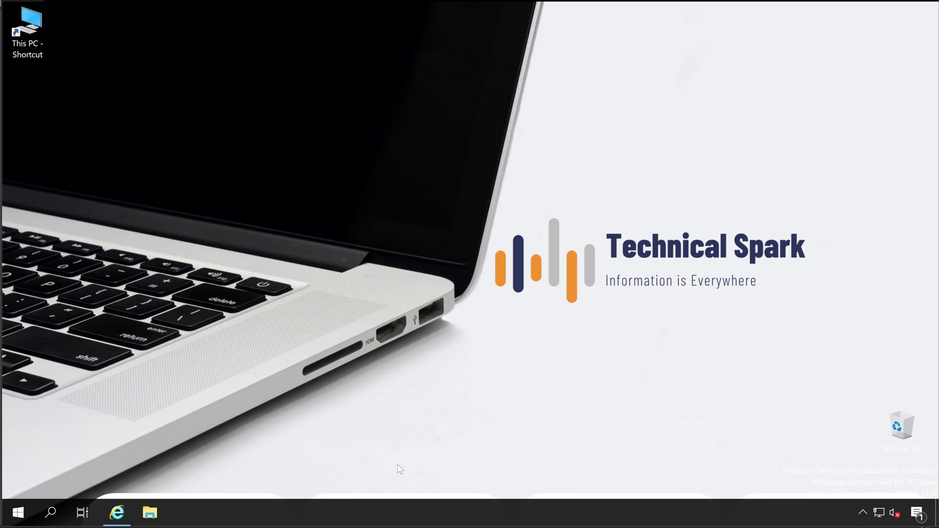
Step: Sign in to Deep Security Manager with the admin account and dismiss the cloud migration banner
{"action": "left_click", "coordinate": [130, 507]}
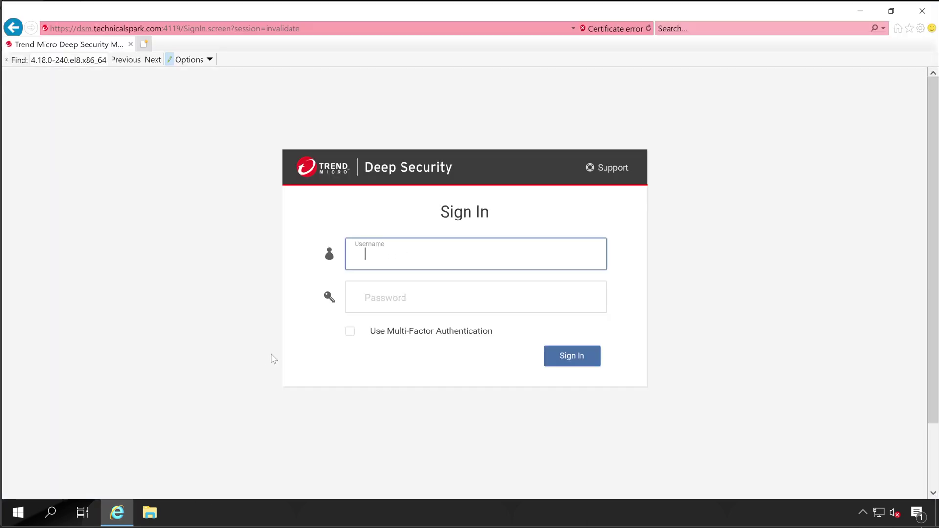
{"action": "type", "text": "MasterAdmin"}
{"action": "key", "text": "Tab"}
{"action": "type", "text": "**********"}
{"action": "key", "text": "Return"}
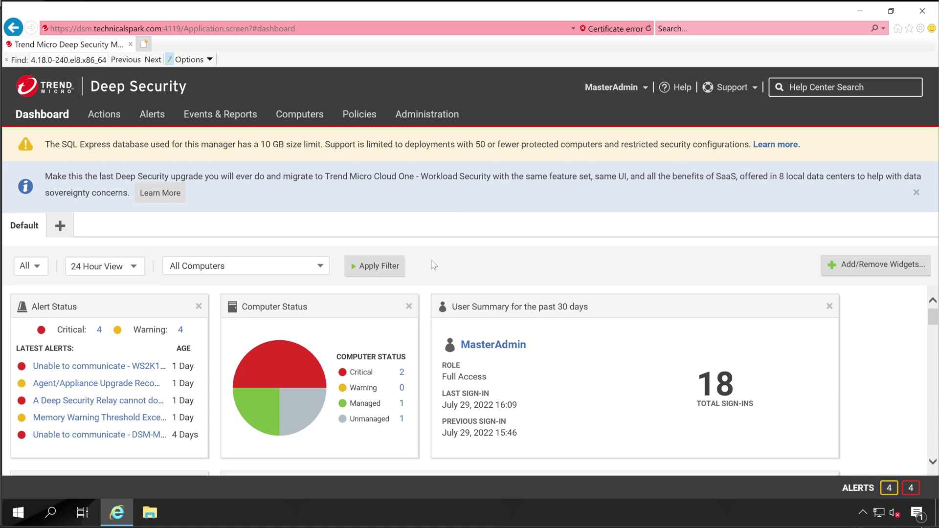
{"action": "left_click", "coordinate": [916, 192]}
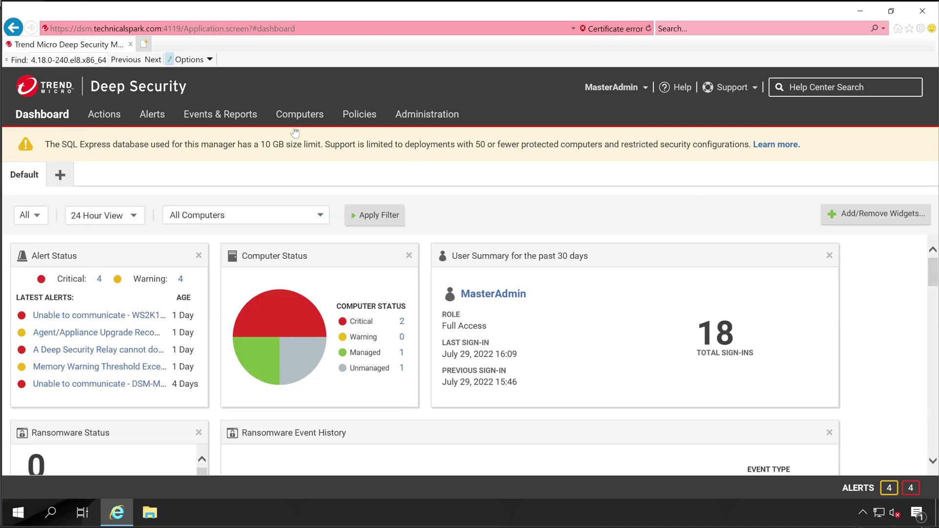
Step: Confirm in its details that DSM.TechnicalSpark.com runs agent version 20.0.0.4959, then close them
{"action": "left_click", "coordinate": [295, 118]}
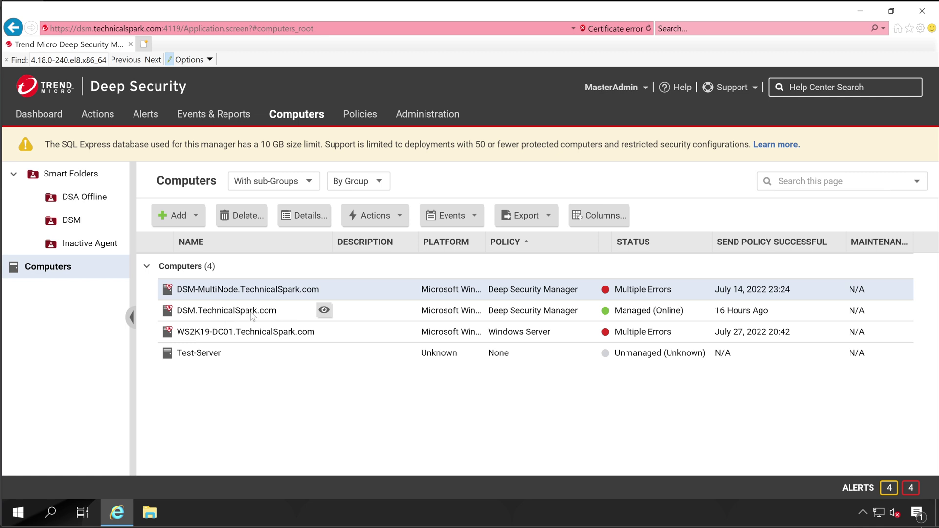
{"action": "left_click", "coordinate": [261, 315]}
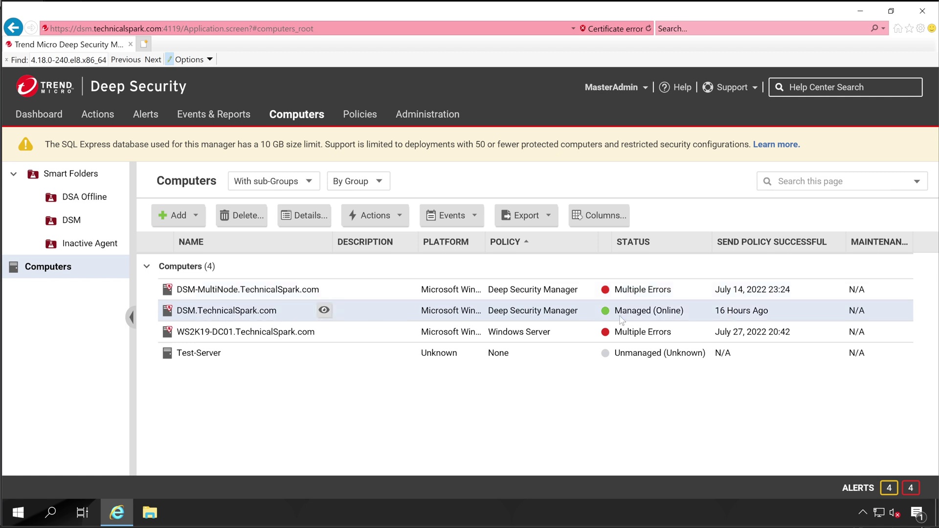
{"action": "right_click", "coordinate": [283, 319]}
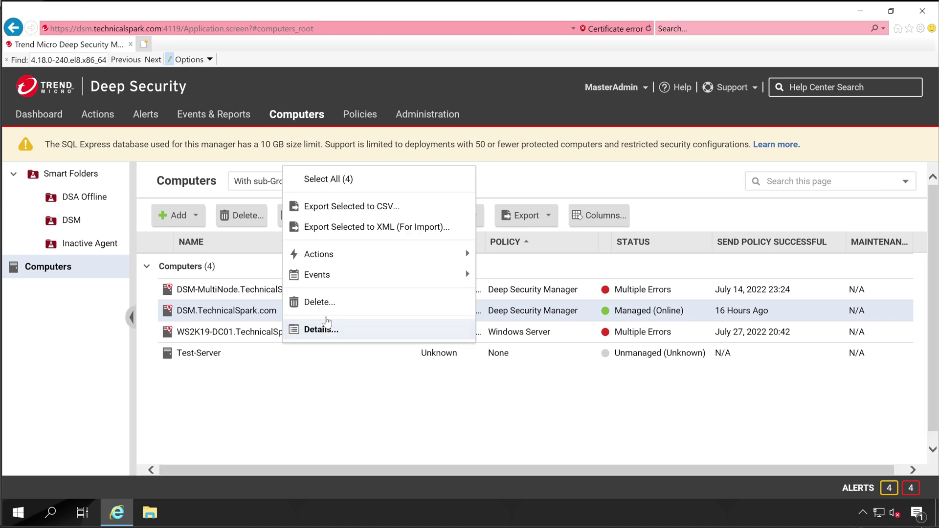
{"action": "left_click", "coordinate": [331, 333]}
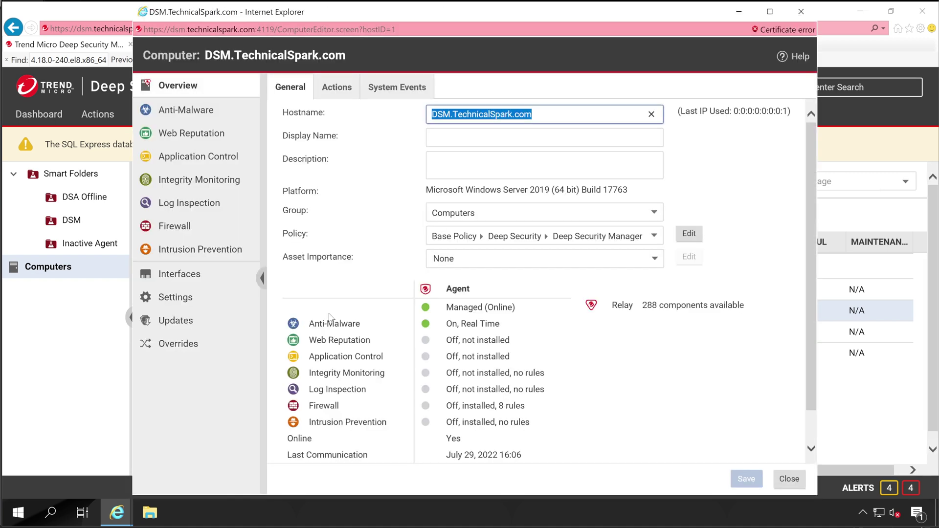
{"action": "left_click", "coordinate": [338, 93]}
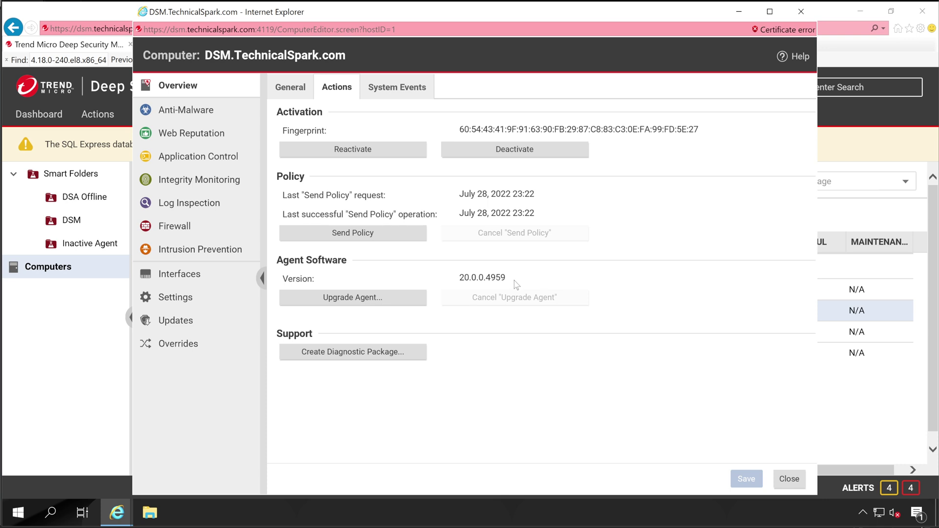
{"action": "left_click_drag", "start_coordinate": [513, 279], "coordinate": [460, 281]}
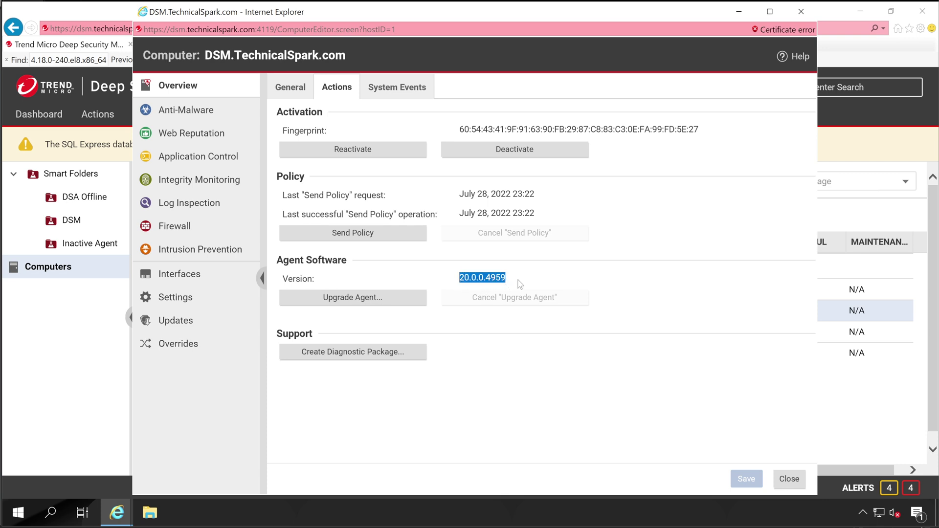
{"action": "left_click", "coordinate": [790, 479]}
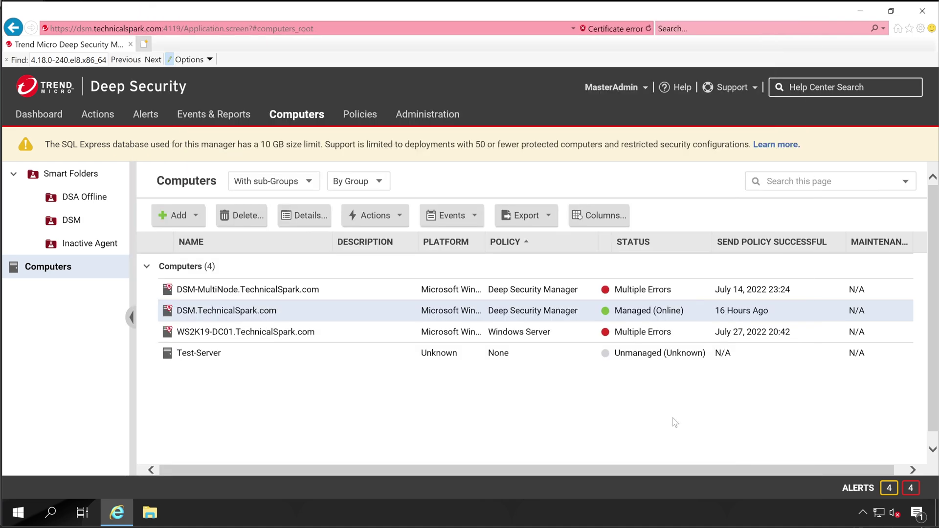
Step: Show Administration > Updates > Software > Local and select the Agent-Windows-20.0.0-5137 package
{"action": "left_click", "coordinate": [416, 116]}
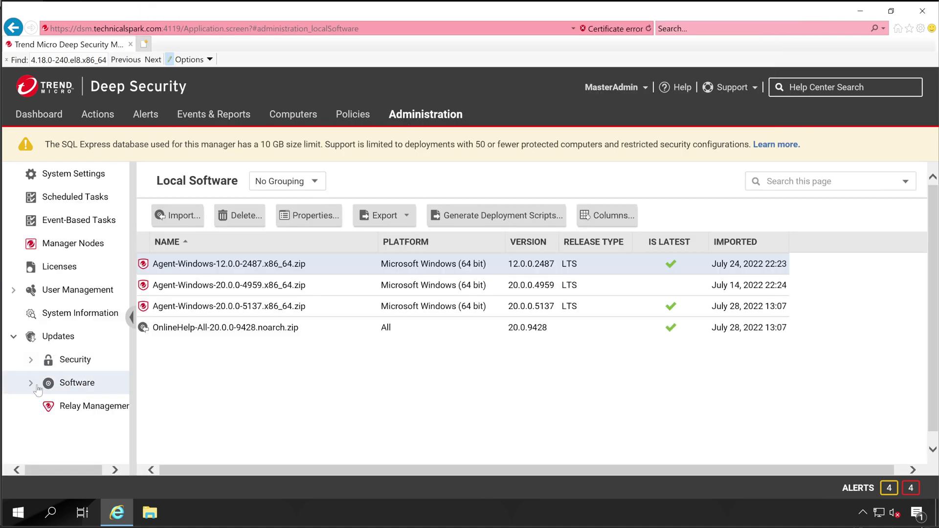
{"action": "left_click", "coordinate": [68, 385]}
{"action": "left_click", "coordinate": [76, 454]}
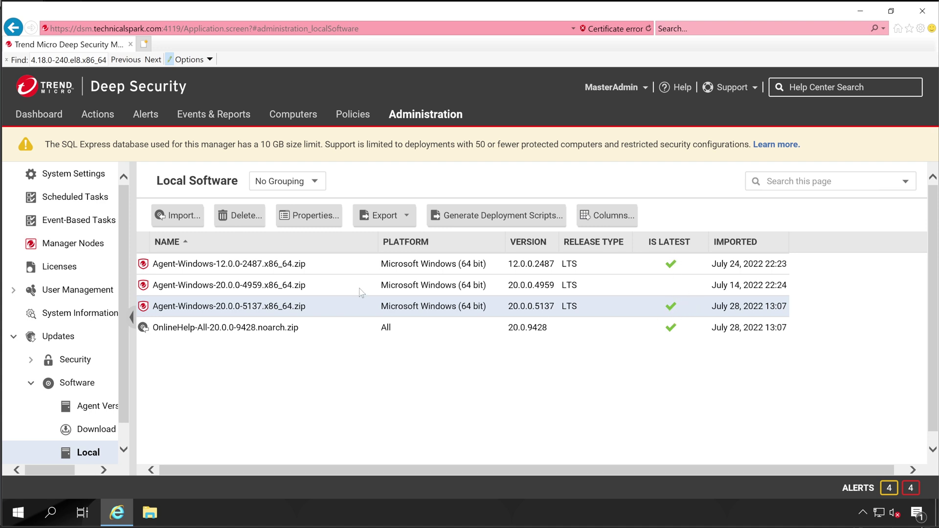
{"action": "left_click", "coordinate": [656, 267]}
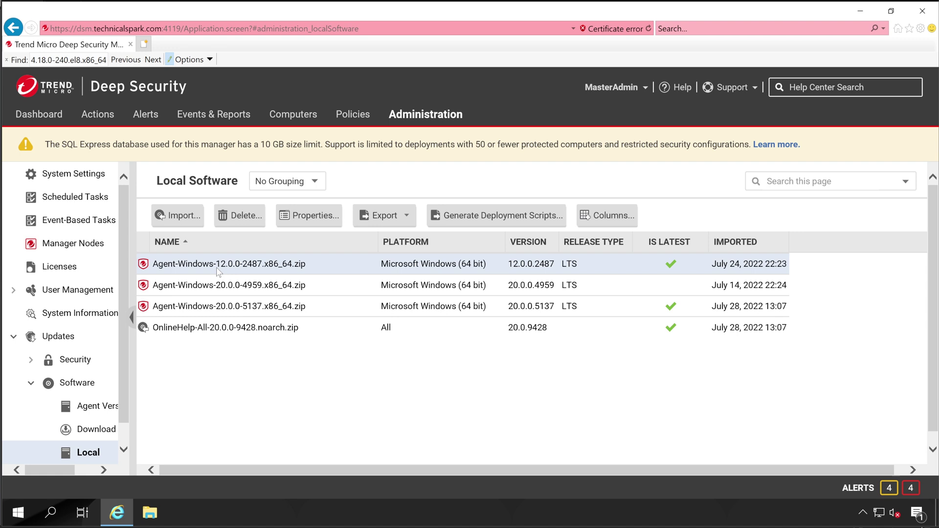
{"action": "left_click", "coordinate": [208, 308]}
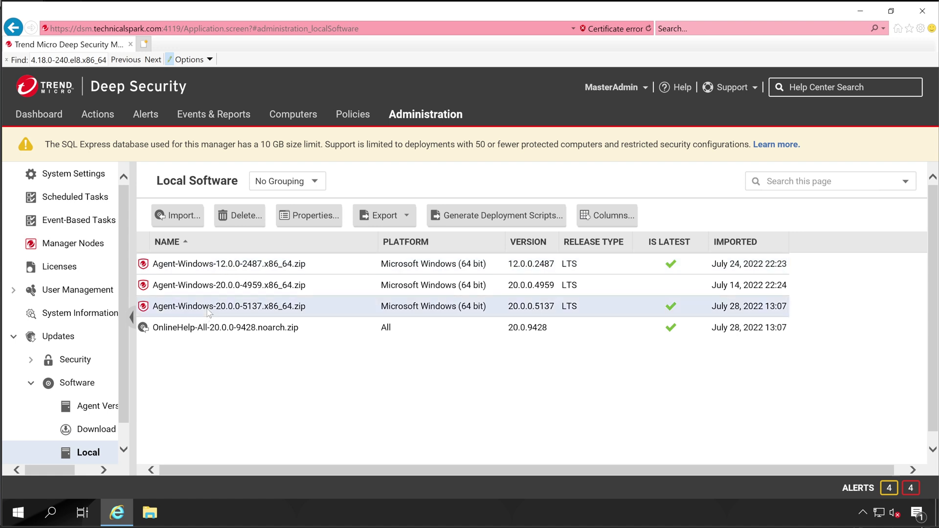
{"action": "left_click", "coordinate": [225, 272]}
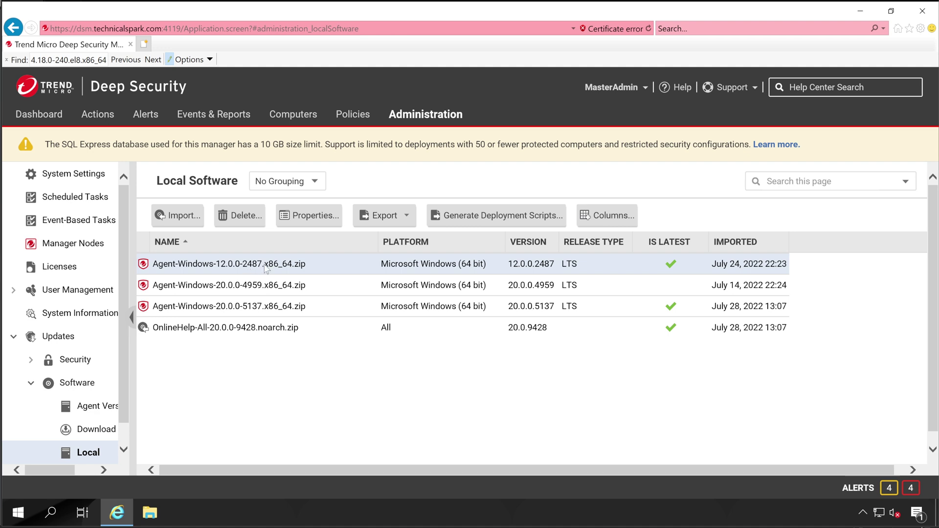
{"action": "left_click", "coordinate": [216, 309]}
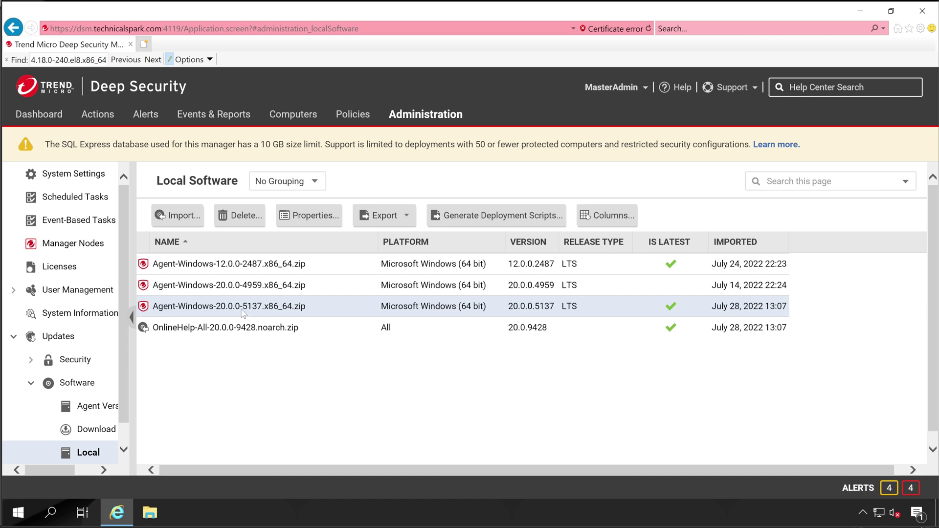
Step: Review the Export choices for the Agent-Windows-20.0.0-5137 package, then bring up File Explorer
{"action": "right_click", "coordinate": [283, 312]}
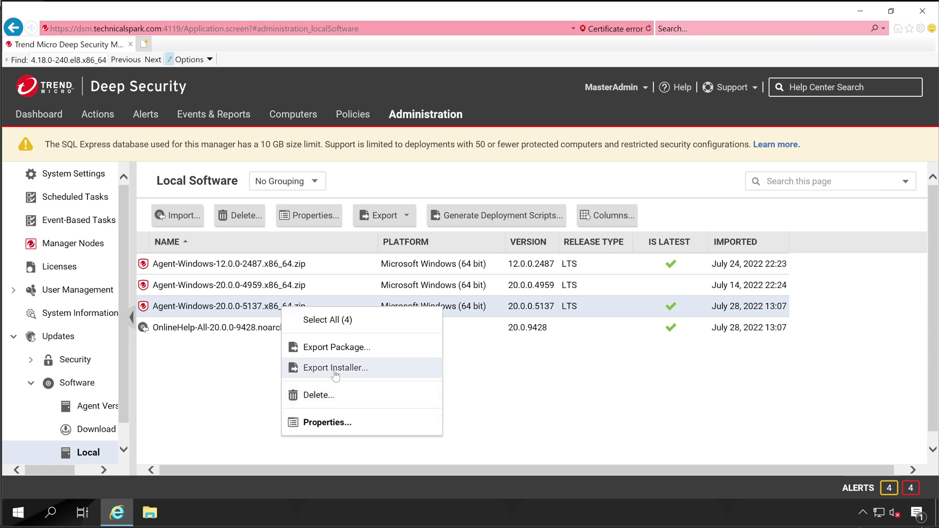
{"action": "left_click", "coordinate": [397, 221]}
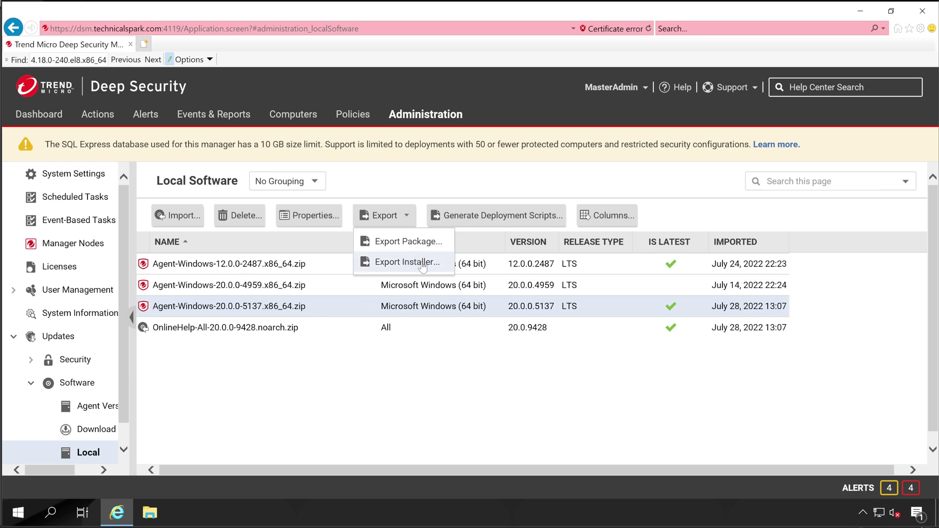
{"action": "left_click", "coordinate": [149, 513]}
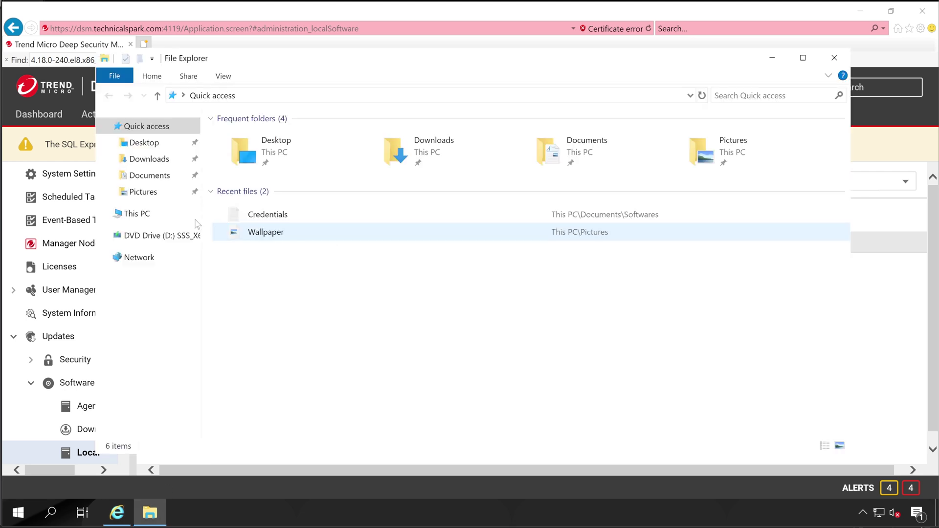
Step: Check the Agent-Core-Windows-20.0.0-4959.x86_64 installer in Downloads, then minimize Explorer and dismiss the export menu
{"action": "left_click", "coordinate": [149, 159]}
{"action": "left_click", "coordinate": [366, 137]}
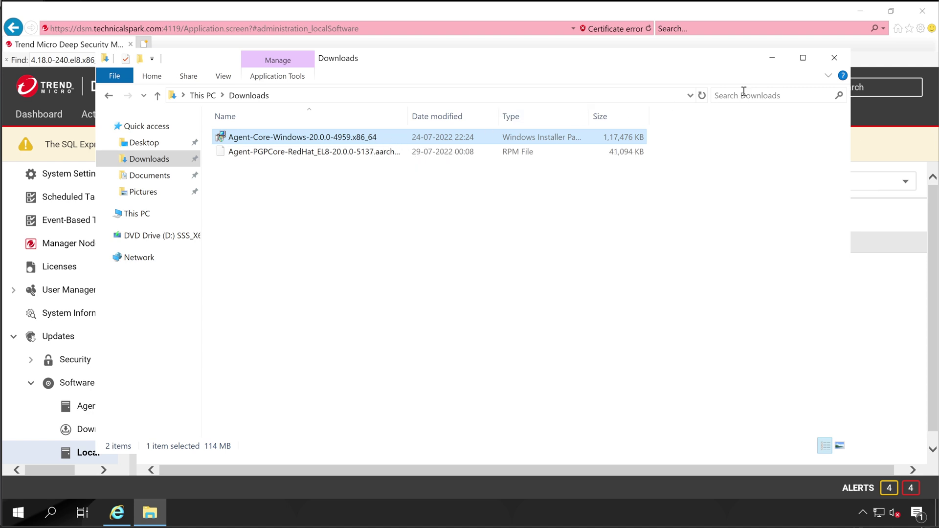
{"action": "left_click", "coordinate": [772, 58]}
{"action": "left_click", "coordinate": [360, 371]}
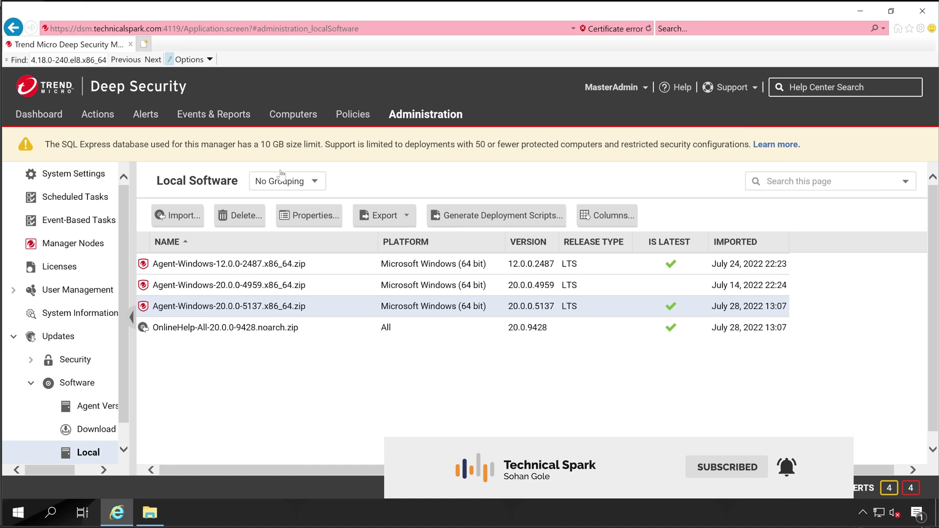
Step: Return to Computers and open the DSM.TechnicalSpark.com details window
{"action": "left_click", "coordinate": [293, 115]}
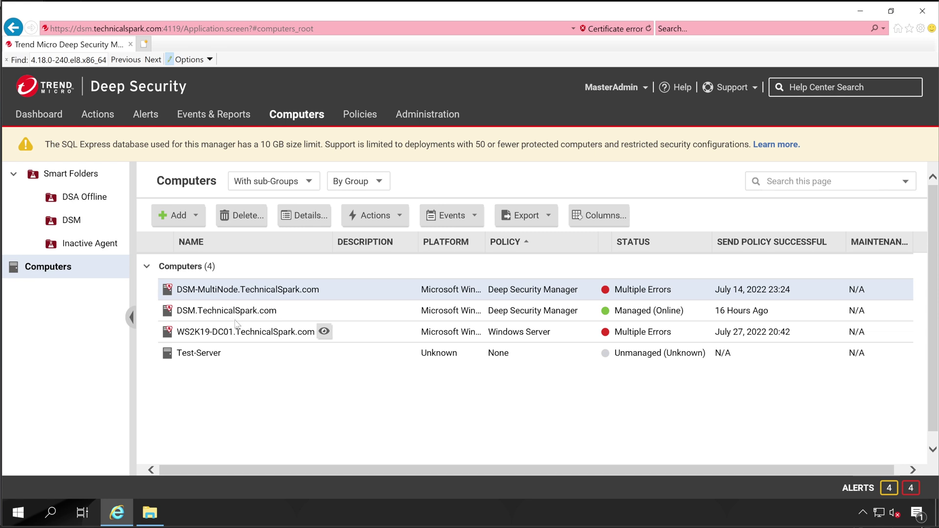
{"action": "left_click", "coordinate": [243, 314]}
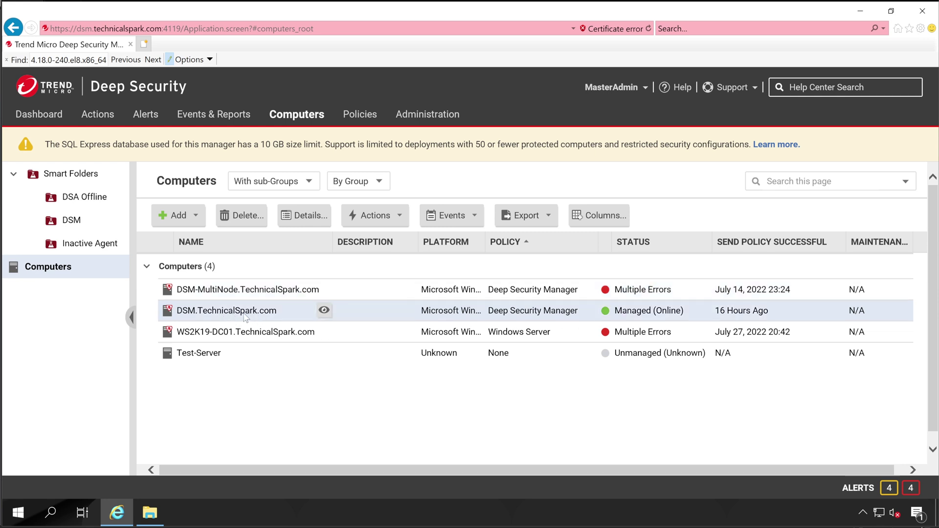
{"action": "double_click", "coordinate": [247, 315]}
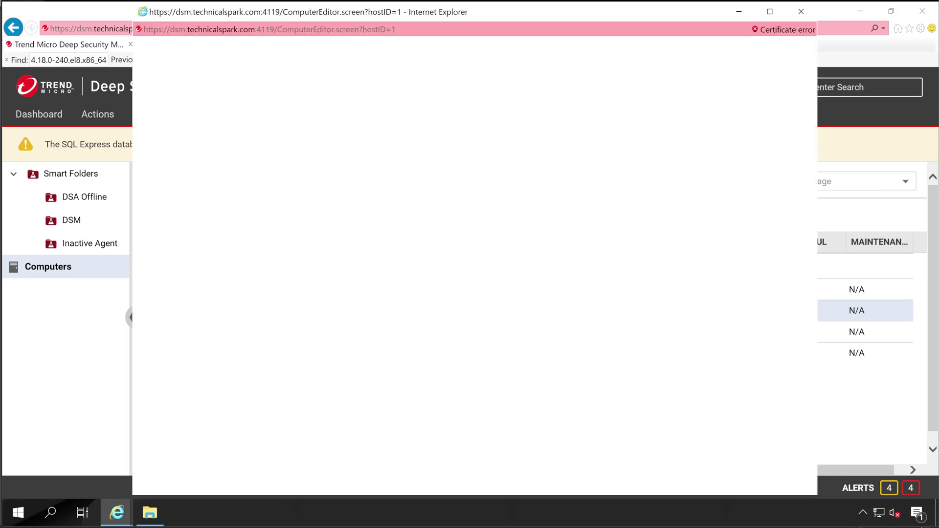
Step: Upgrade the DSM.TechnicalSpark.com agent to latest platform version 20.0.0.5137, scheduled Now
{"action": "left_click", "coordinate": [337, 88]}
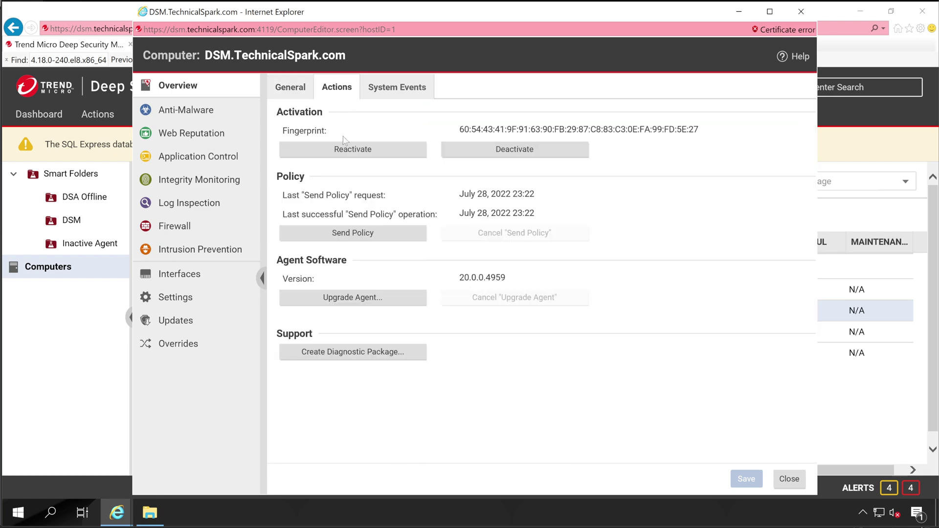
{"action": "left_click", "coordinate": [363, 304]}
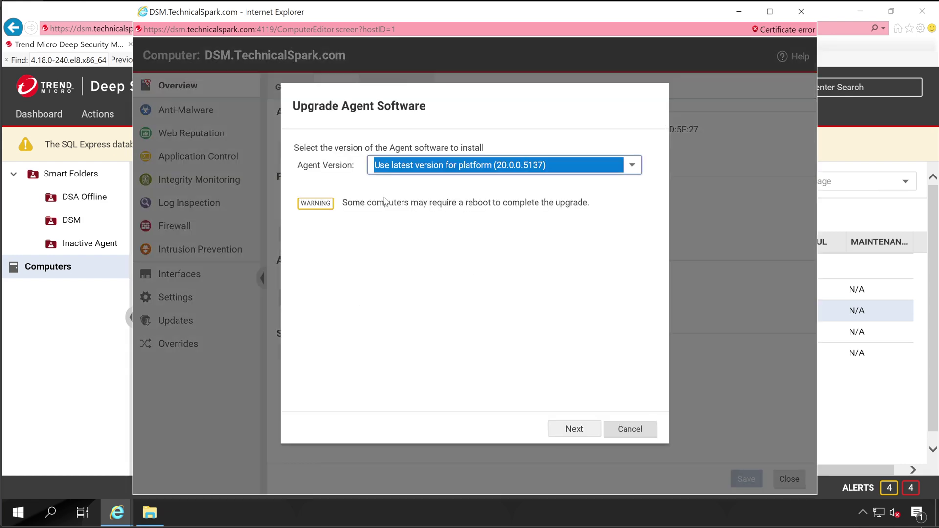
{"action": "left_click", "coordinate": [632, 167]}
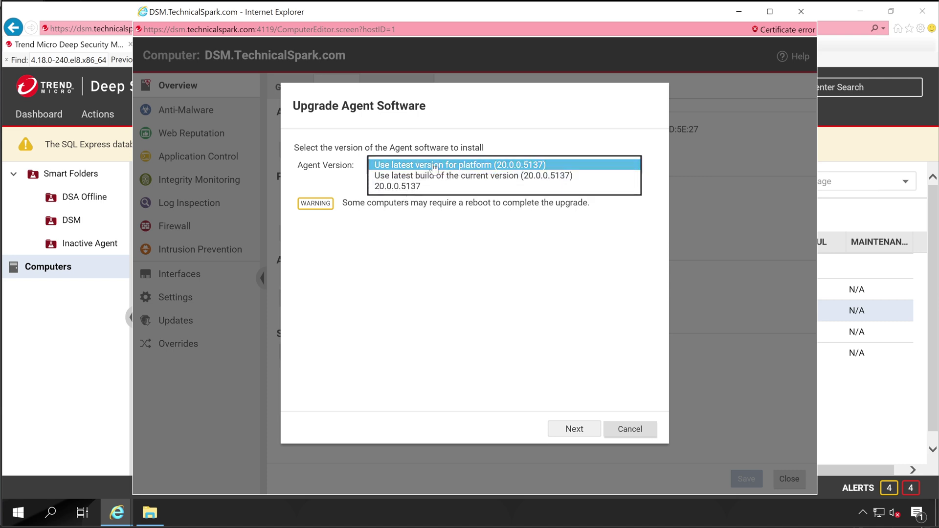
{"action": "left_click", "coordinate": [512, 166]}
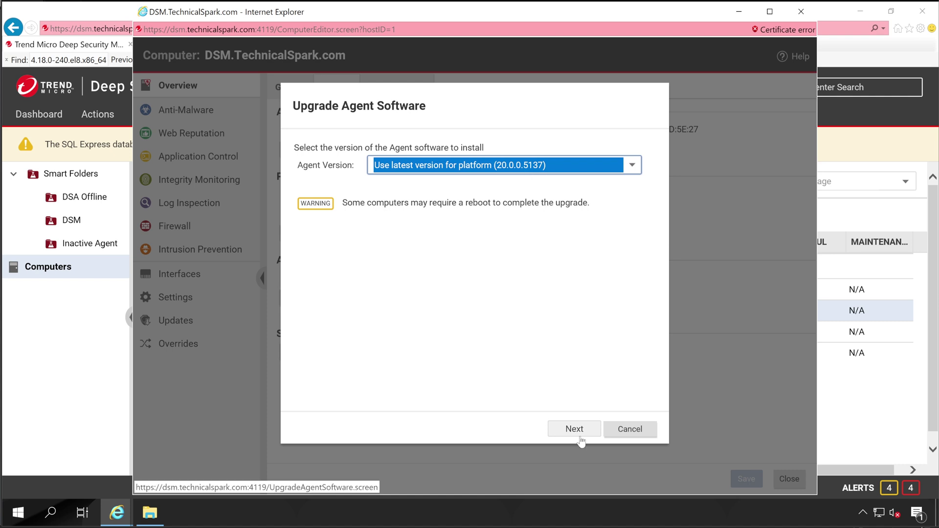
{"action": "left_click", "coordinate": [576, 430]}
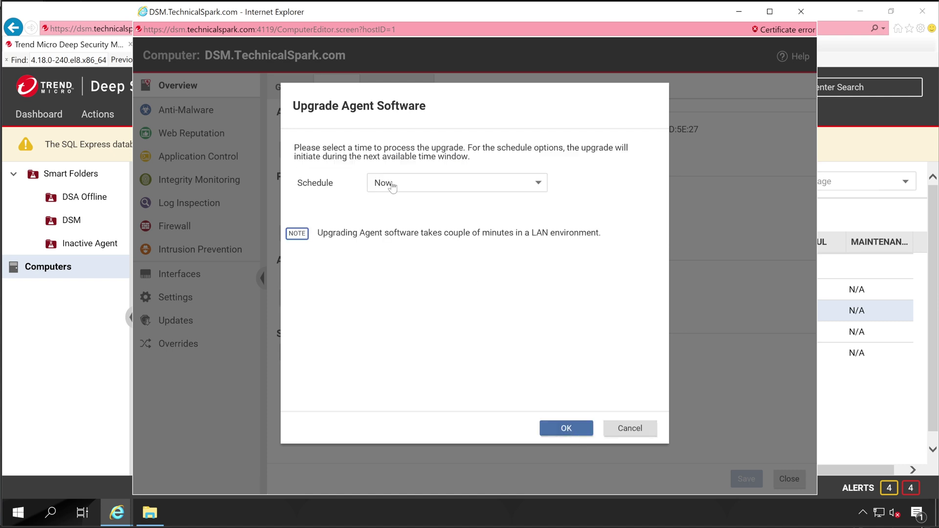
{"action": "left_click", "coordinate": [391, 185]}
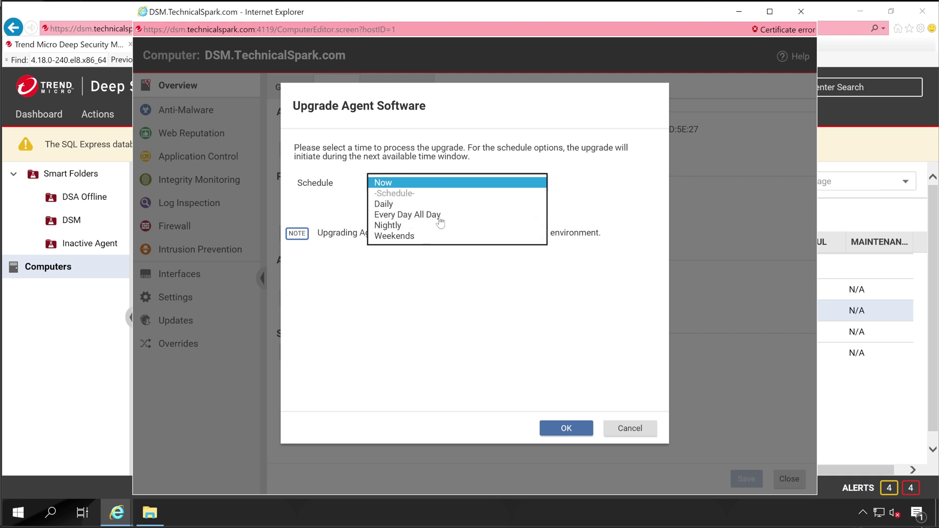
{"action": "left_click", "coordinate": [379, 185]}
{"action": "left_click", "coordinate": [566, 427]}
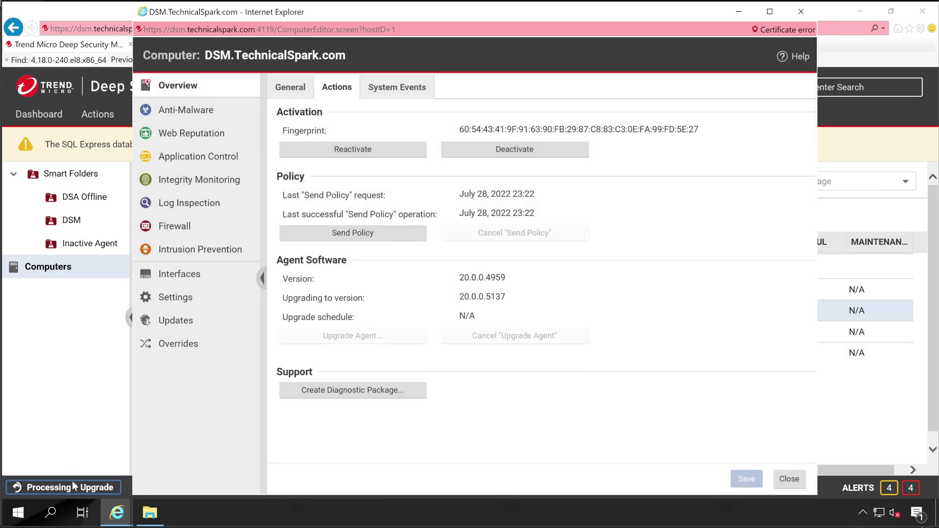
{"action": "left_click_drag", "start_coordinate": [25, 487], "coordinate": [113, 489]}
{"action": "left_click", "coordinate": [113, 489]}
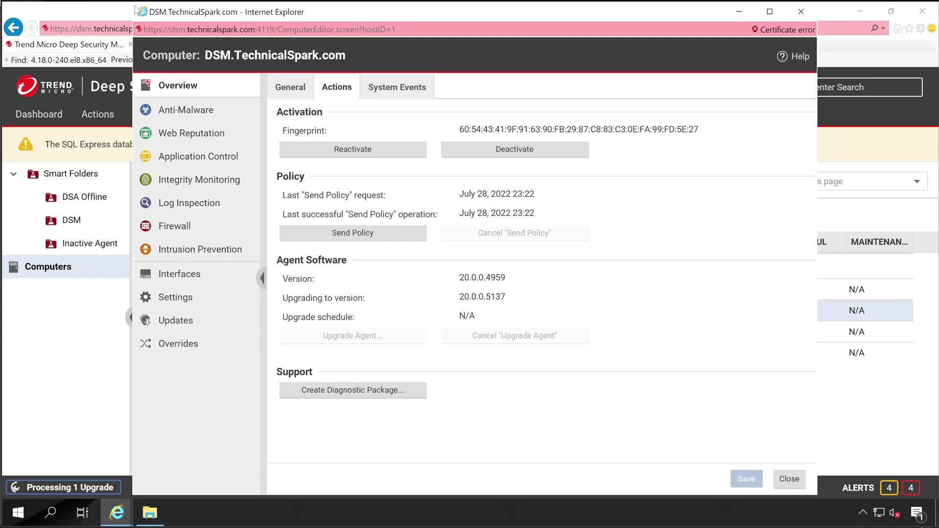
{"action": "left_click_drag", "start_coordinate": [166, 3], "coordinate": [362, 90]}
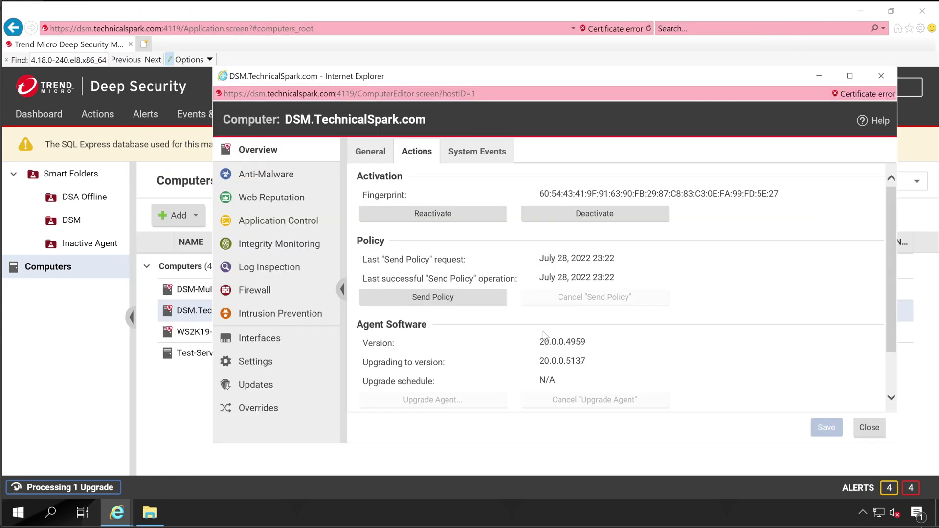
{"action": "left_click", "coordinate": [863, 512]}
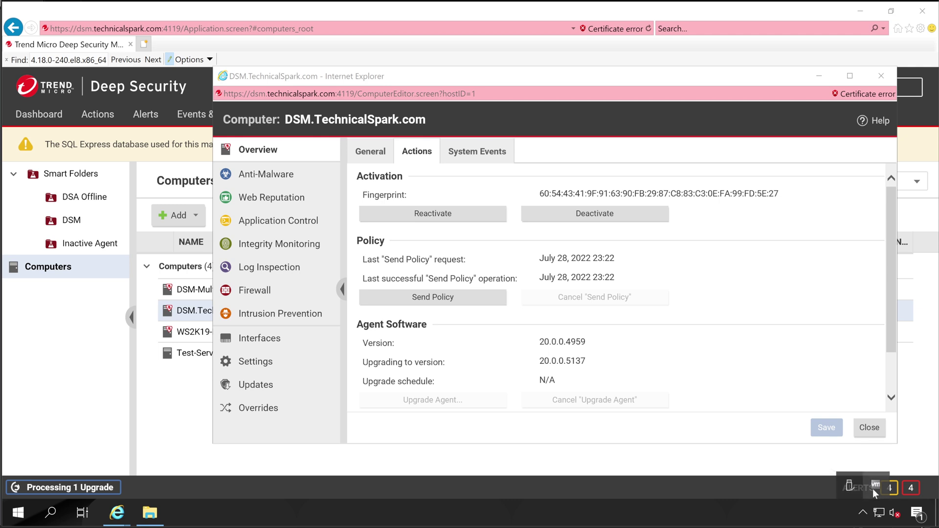
{"action": "left_click", "coordinate": [848, 516]}
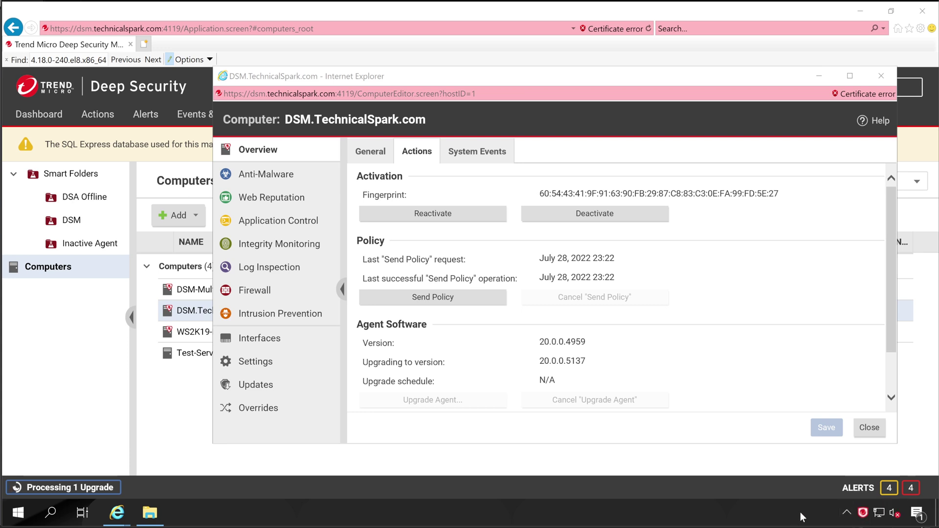
{"action": "left_click", "coordinate": [850, 513]}
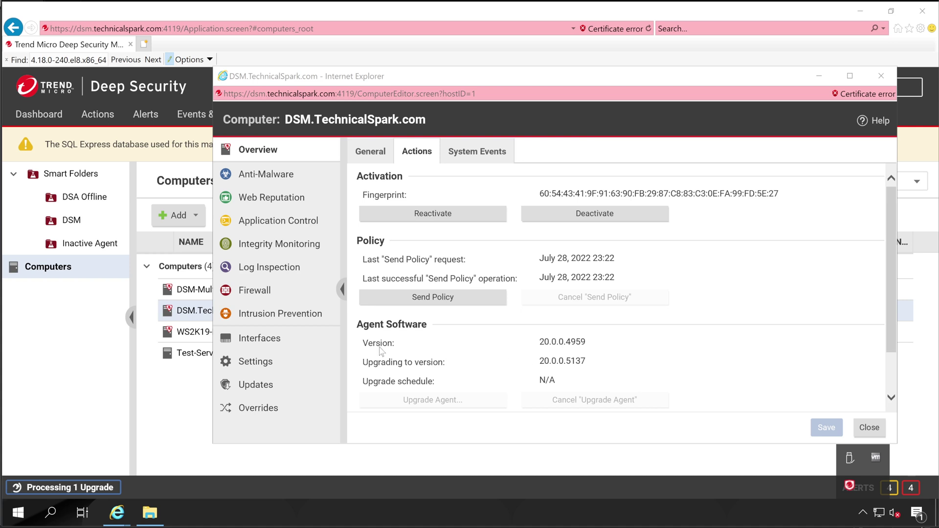
{"action": "left_click_drag", "start_coordinate": [366, 345], "coordinate": [613, 372]}
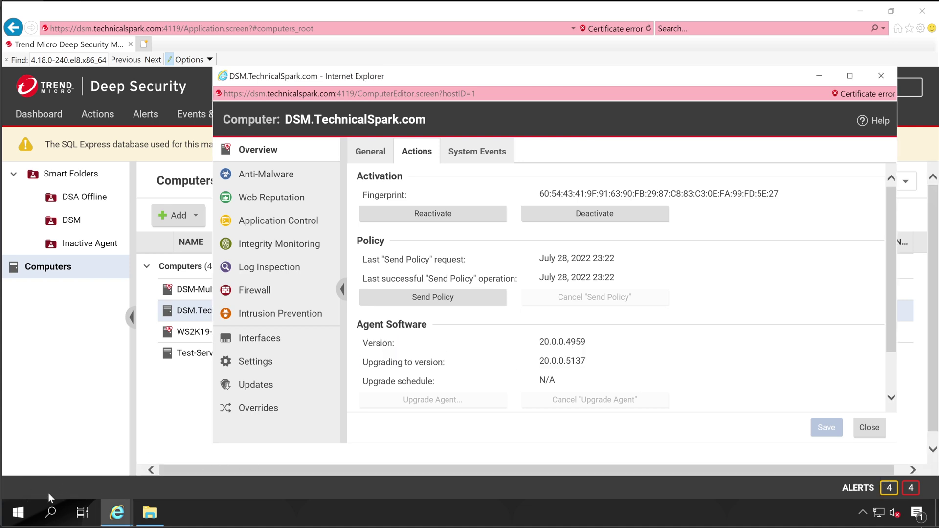
Step: Verify the agent version now reads 20.0.0.5137 and close the computer details
{"action": "double_click", "coordinate": [550, 345]}
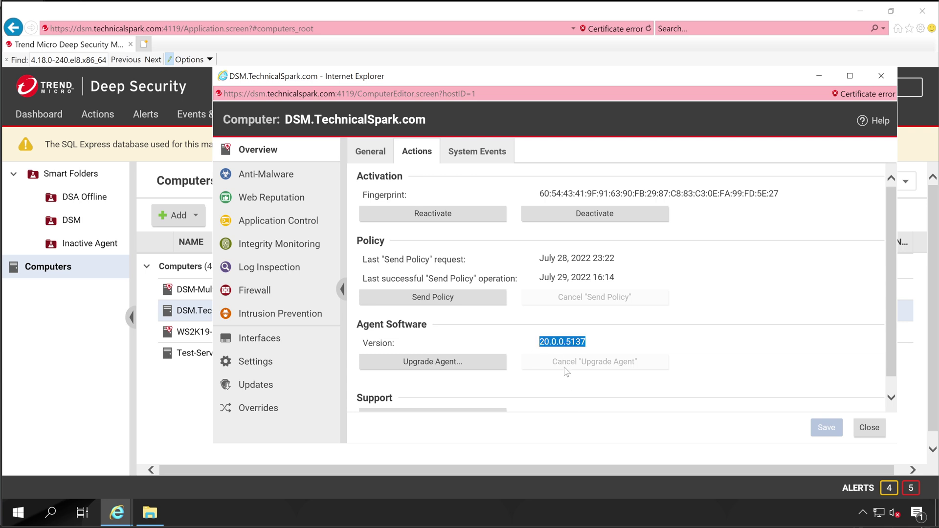
{"action": "left_click", "coordinate": [552, 346]}
{"action": "left_click_drag", "start_coordinate": [536, 346], "coordinate": [598, 342]}
{"action": "left_click", "coordinate": [868, 428]}
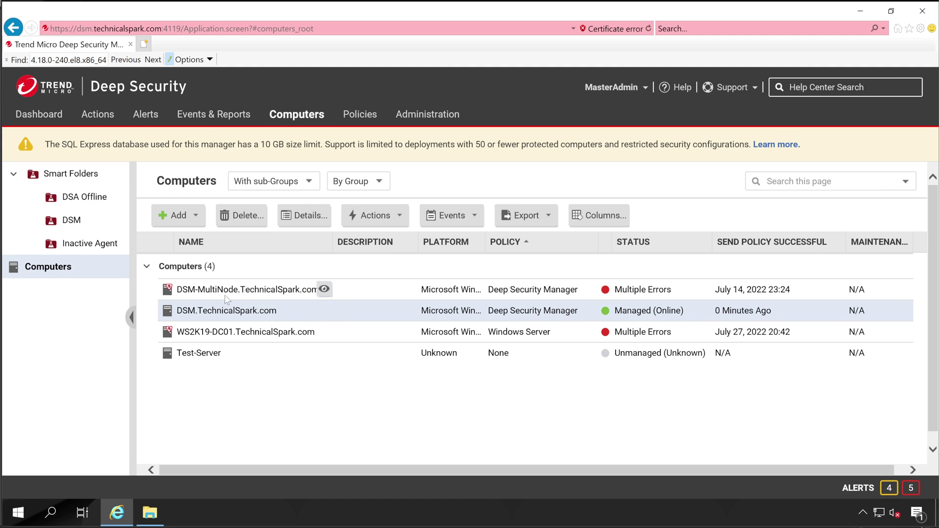
Step: Select DSM-MultiNode in the Computers list, leaving DSM.TechnicalSpark.com unselected
{"action": "left_click", "coordinate": [202, 270]}
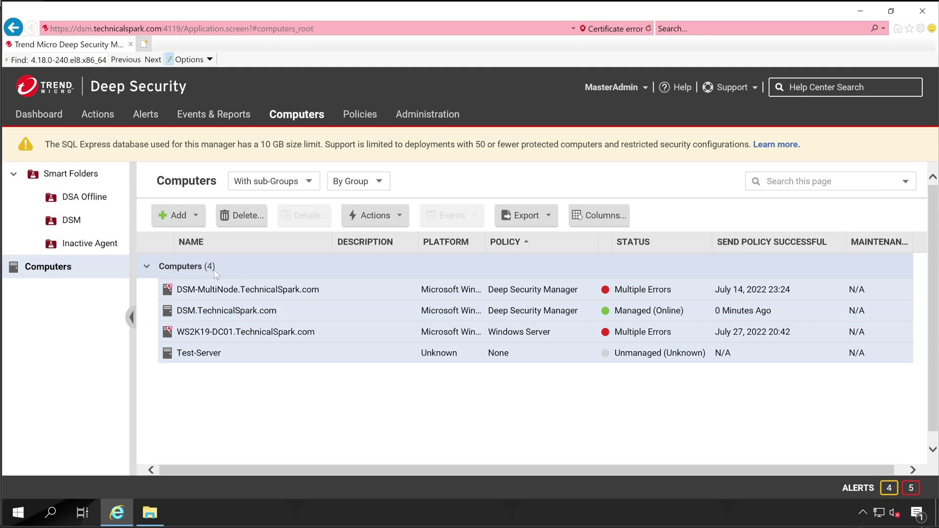
{"action": "left_click", "coordinate": [207, 293]}
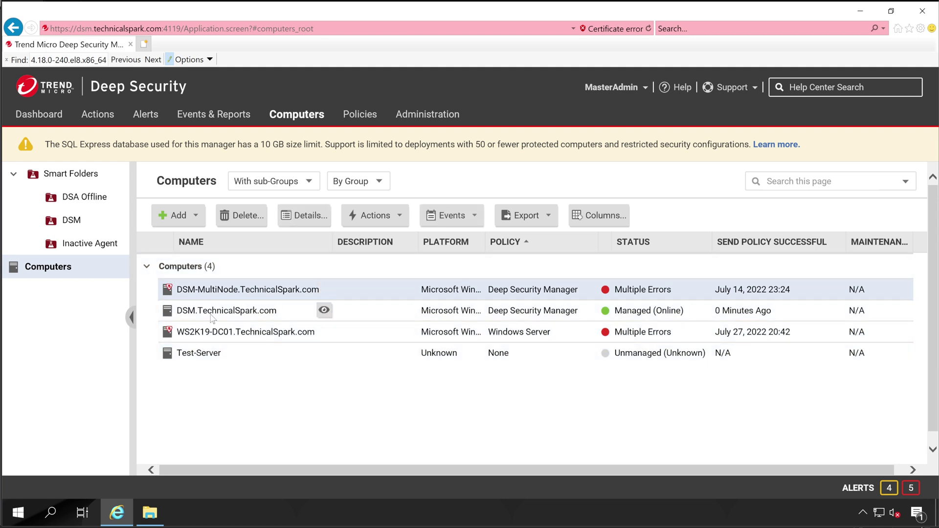
{"action": "left_click", "coordinate": [212, 314], "text": "ctrl"}
{"action": "left_click", "coordinate": [227, 315], "text": "ctrl"}
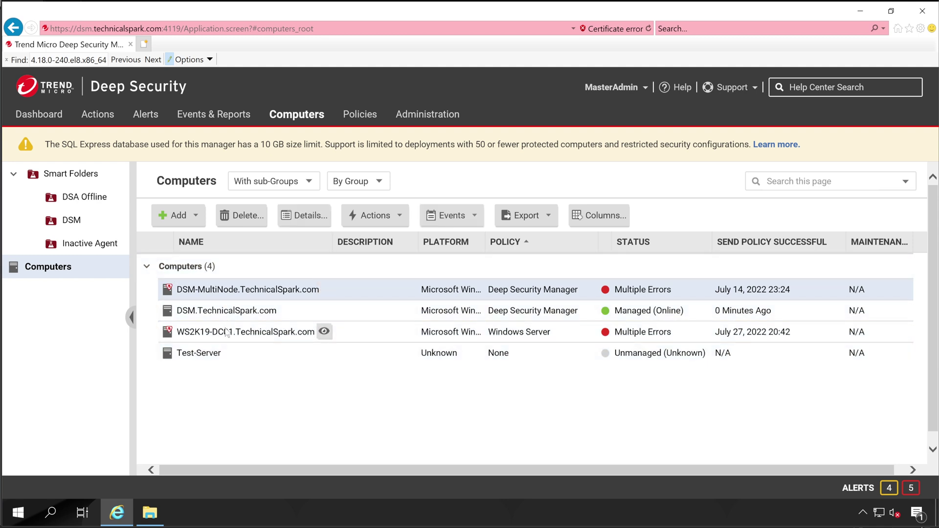
Step: Start an agent upgrade for DSM-MultiNode and WS2K19-DC01 using the latest current-version build 20.0.0.5137
{"action": "left_click", "coordinate": [230, 332], "text": "ctrl"}
{"action": "right_click", "coordinate": [241, 340]}
{"action": "mouse_move", "coordinate": [300, 295]}
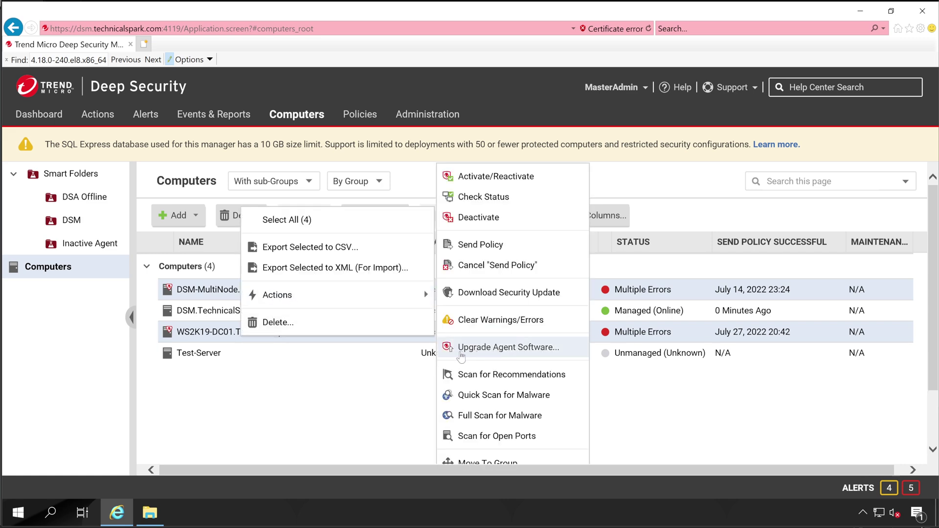
{"action": "left_click", "coordinate": [532, 354]}
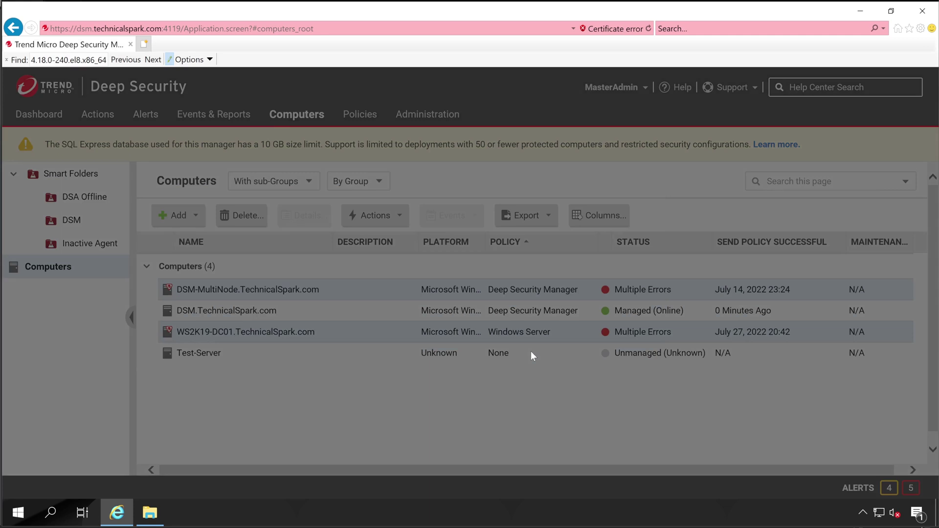
{"action": "left_click", "coordinate": [450, 196]}
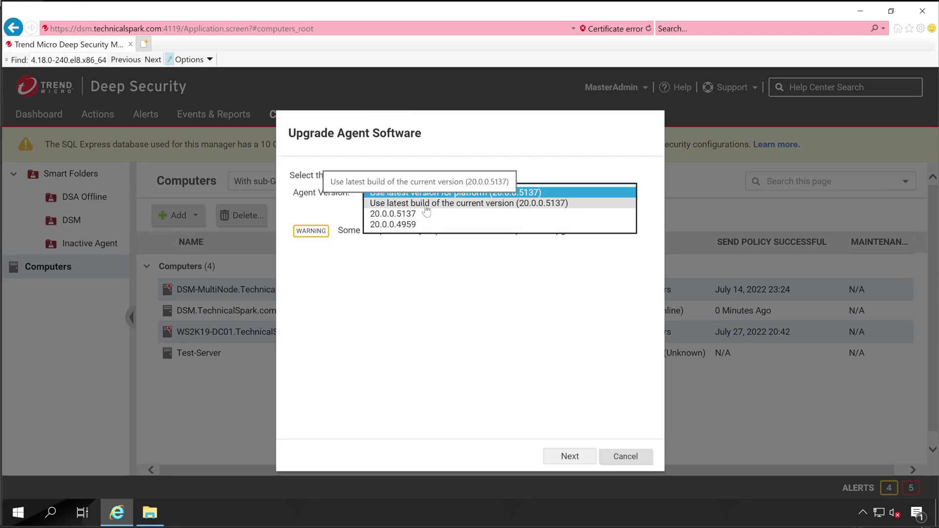
{"action": "left_click", "coordinate": [424, 205]}
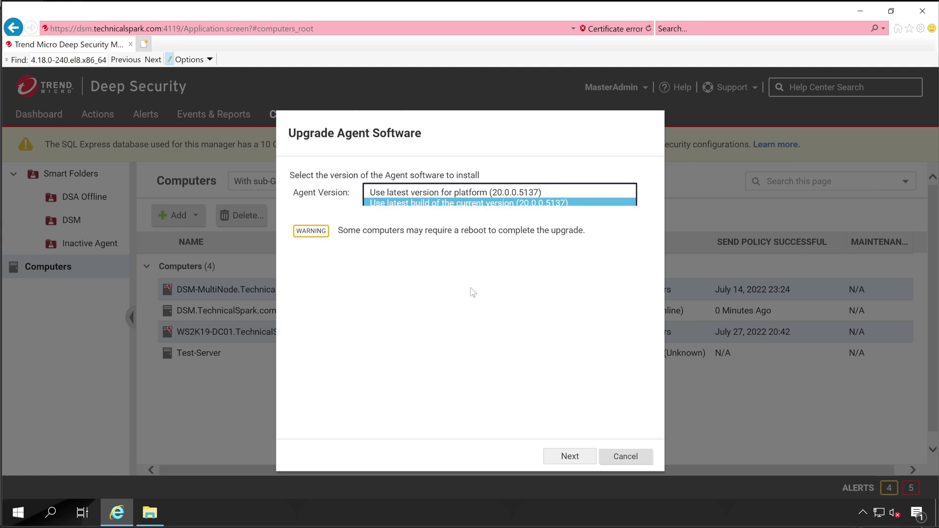
{"action": "left_click", "coordinate": [570, 457]}
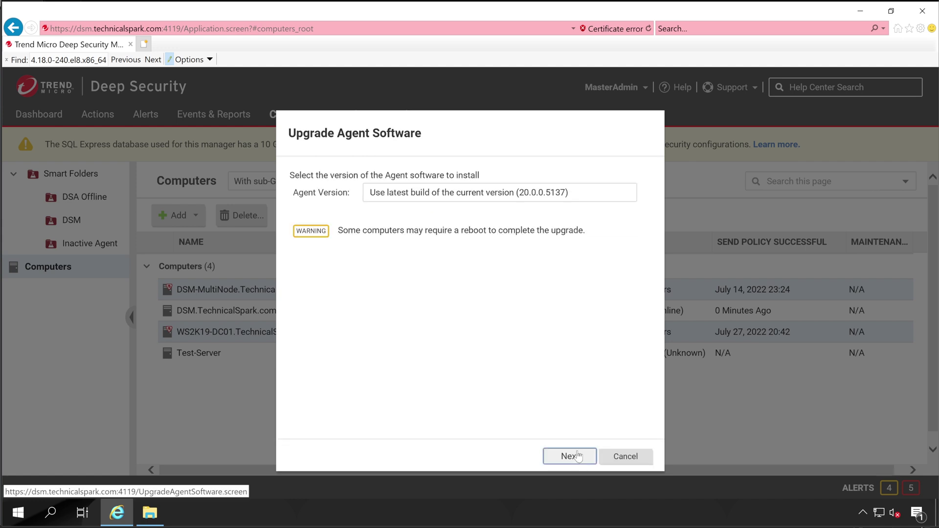
{"action": "left_click", "coordinate": [402, 216]}
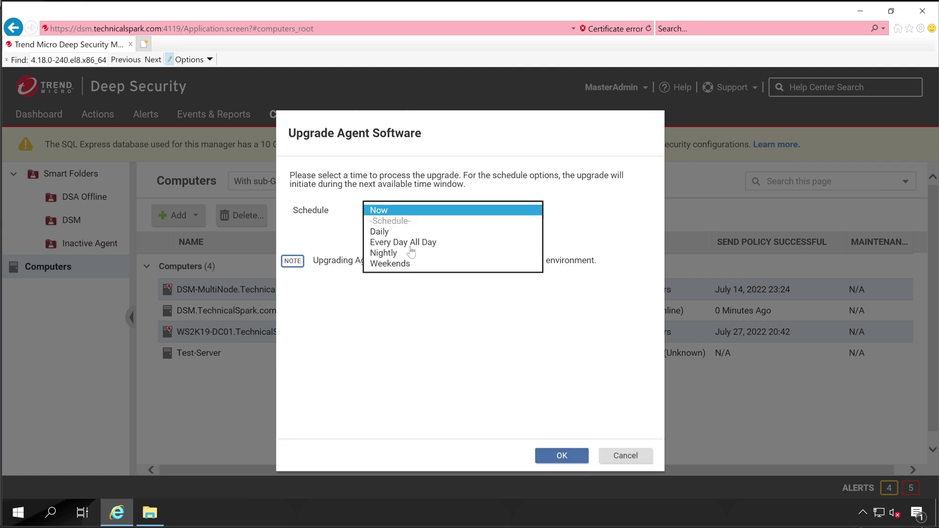